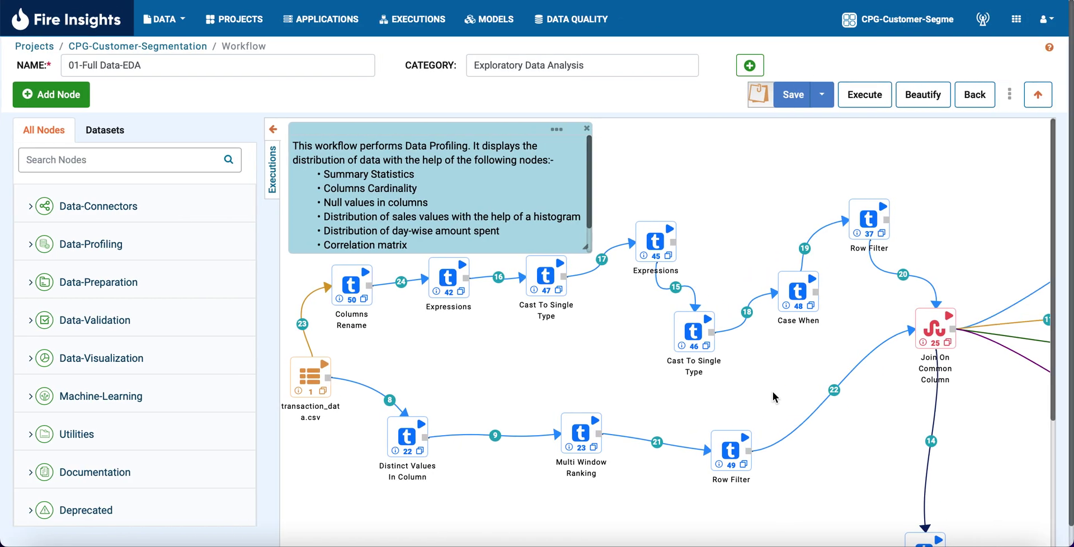
Examine the 01-Full Data-EDA workflow from the transaction data preparation nodes through the join to the profiling and Graph Values branches
scroll(774, 397, right, 2)
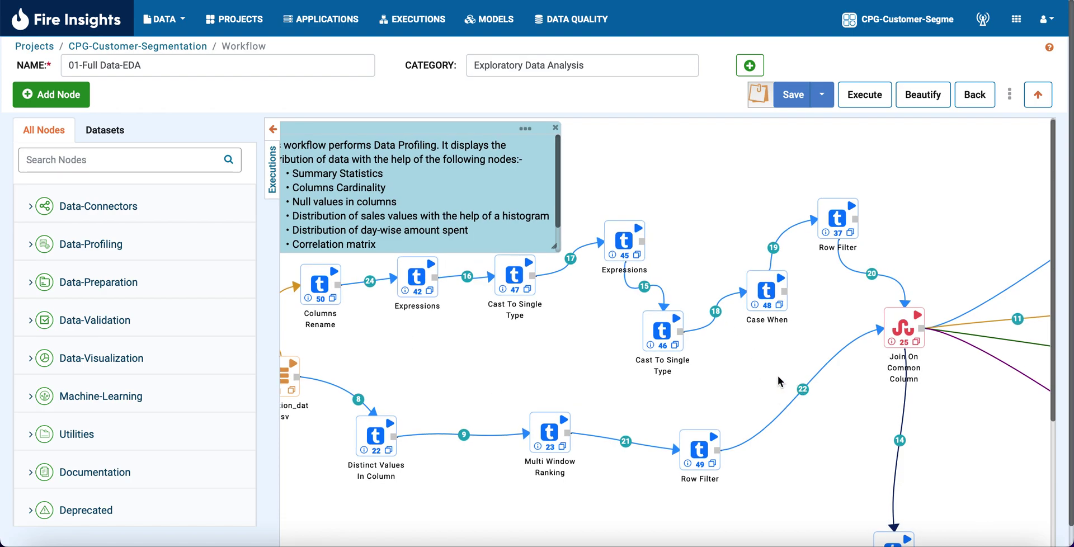
scroll(778, 382, right, 10)
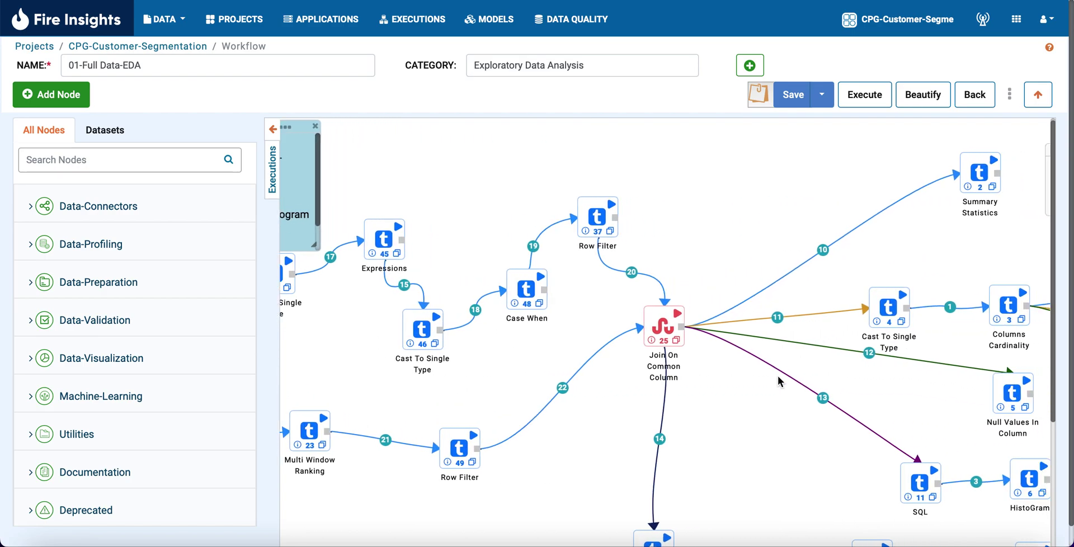
scroll(779, 382, right, 5)
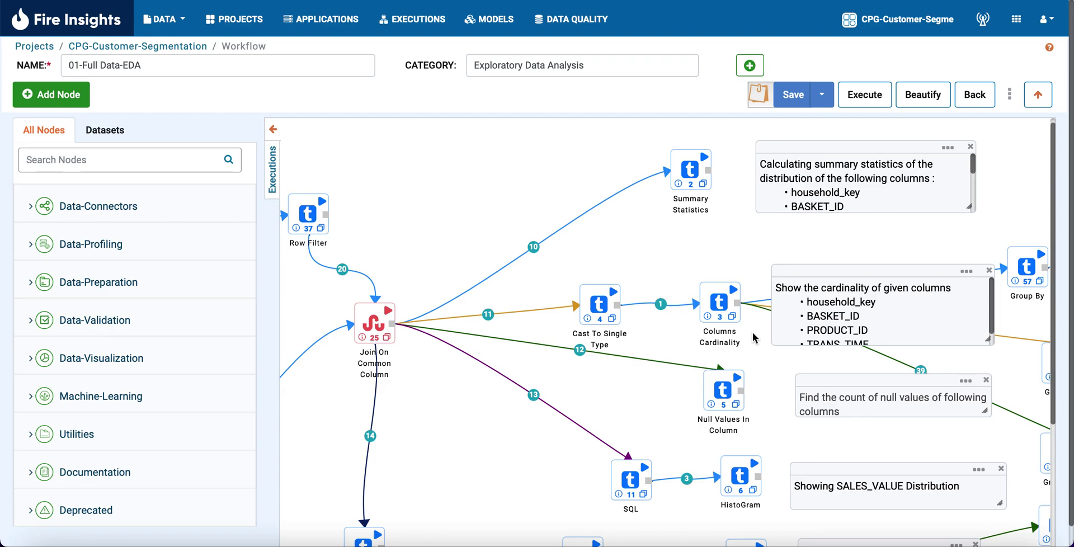
scroll(753, 335, right, 6)
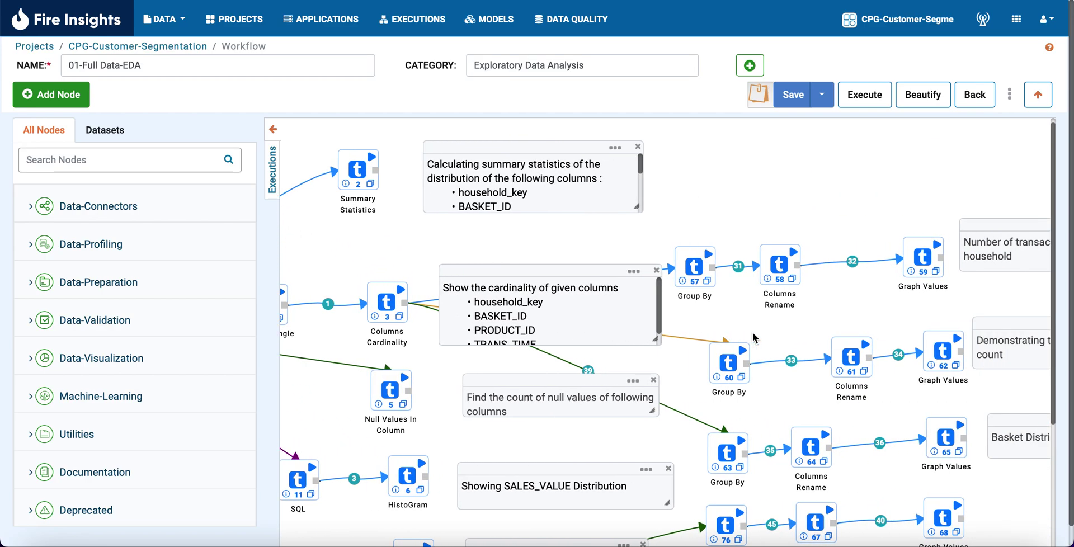
scroll(753, 332, down, 1)
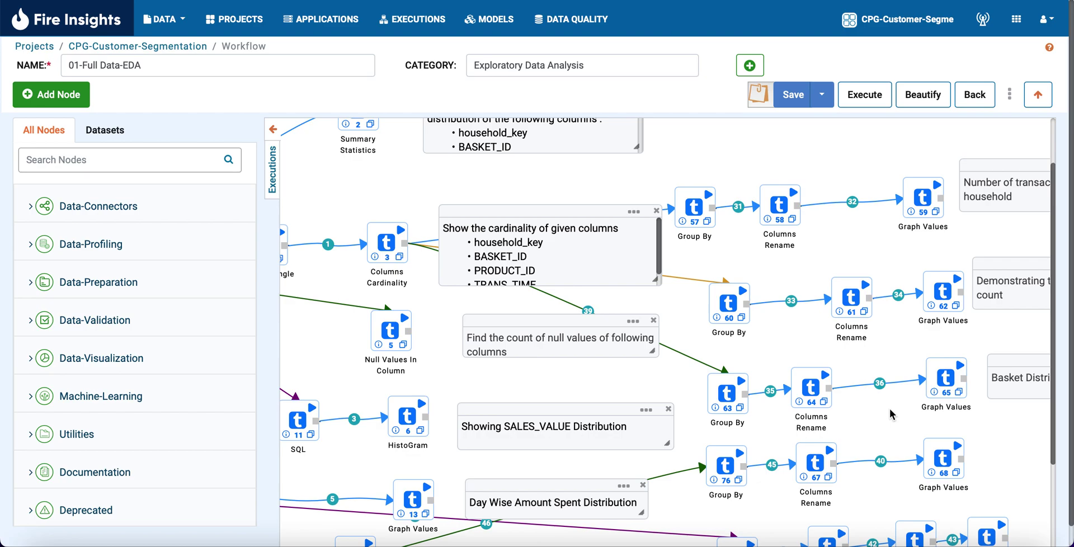
scroll(893, 423, right, 2)
scroll(890, 414, down, 1)
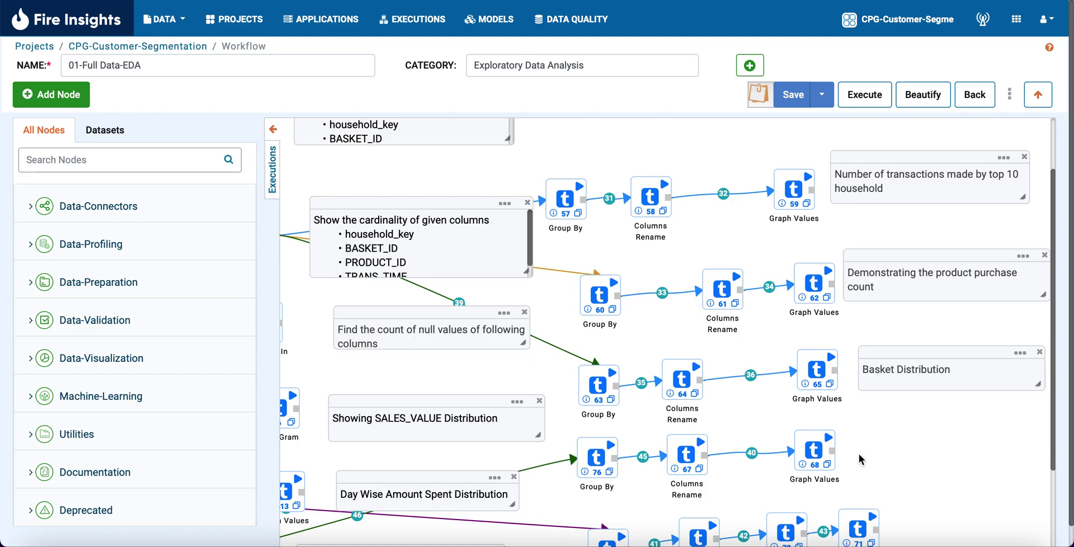
scroll(858, 454, down, 2)
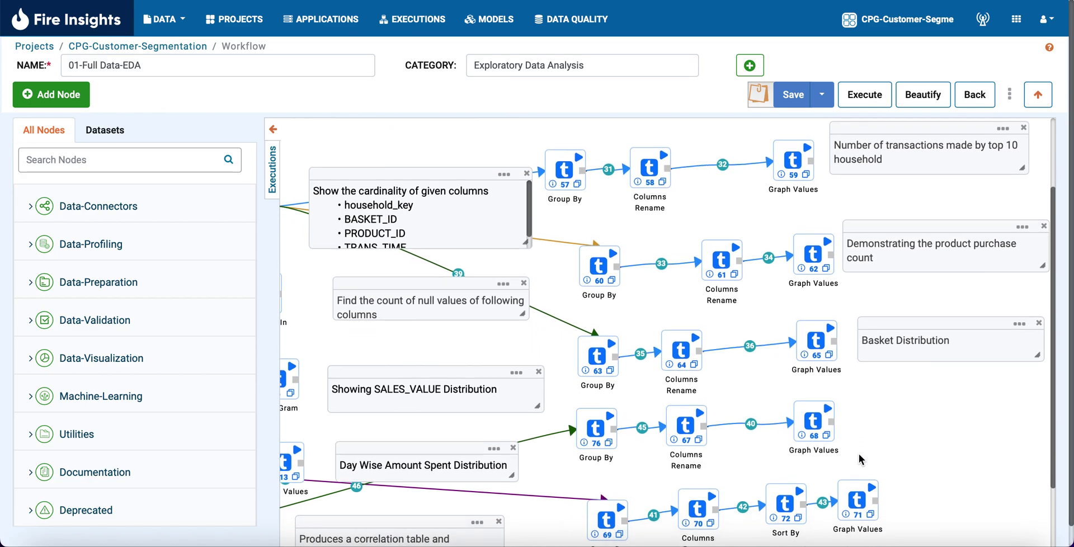
scroll(860, 460, down, 1)
scroll(860, 459, up, 1)
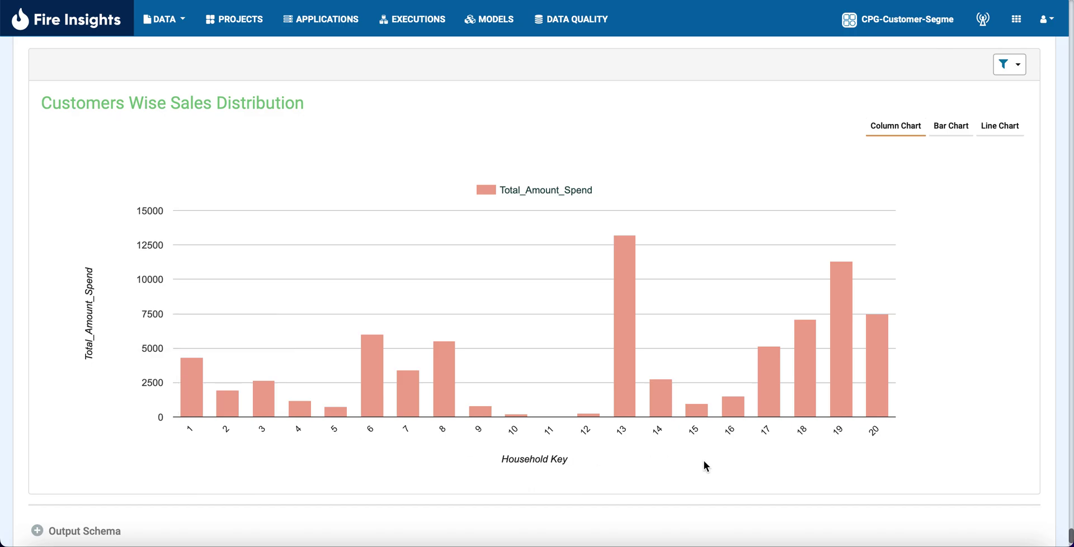
Inspect the total amount spent by households 13 and 19 in the Customers Wise Sales Distribution chart
mouse_move(626, 398)
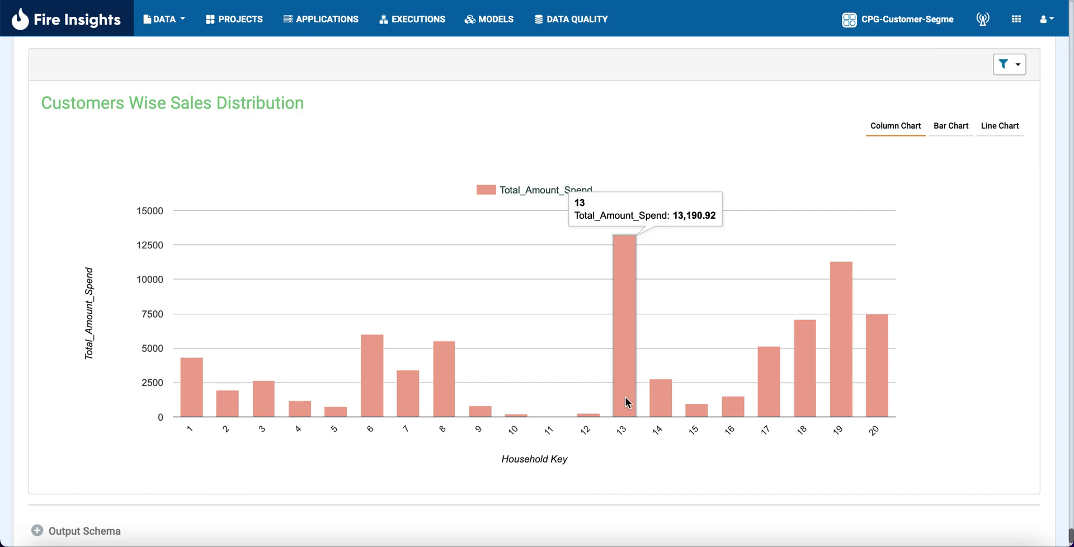
mouse_move(839, 389)
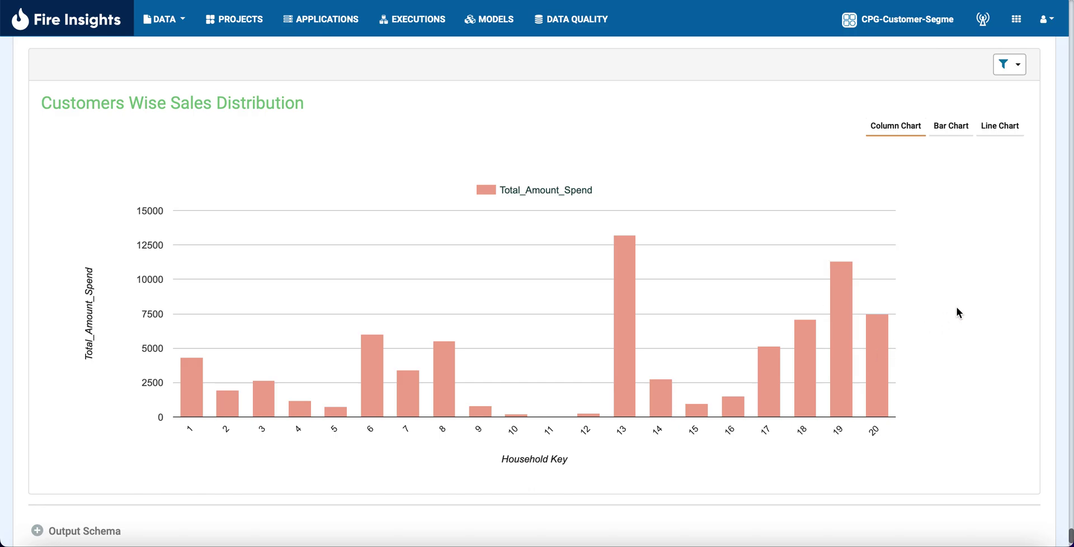
mouse_move(839, 288)
scroll(1008, 295, down, 2)
Find the Store Wise Sales Distribution chart in the execution results and inspect the total sales of store 27
scroll(1008, 296, up, 20)
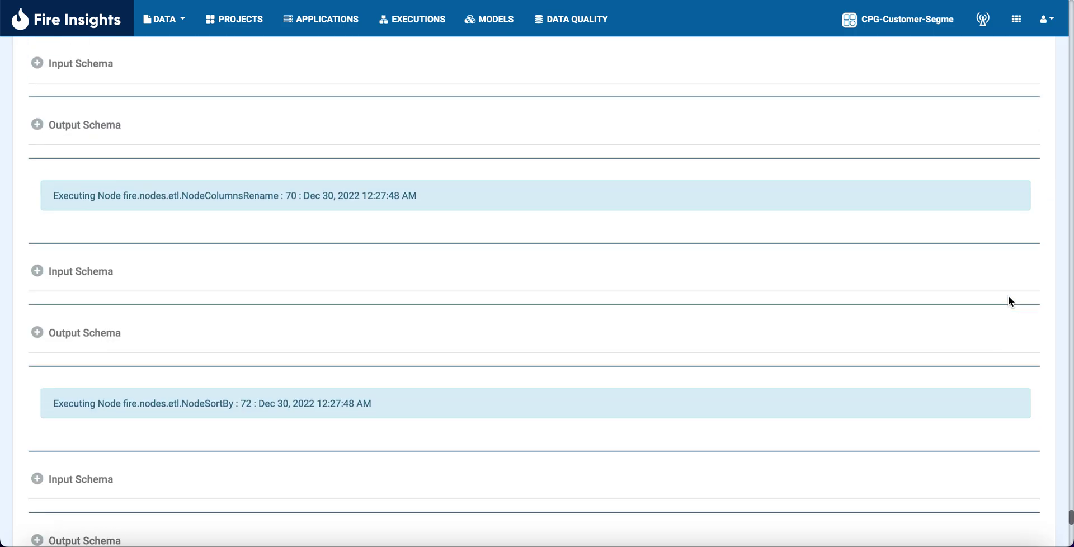
scroll(1008, 295, up, 12)
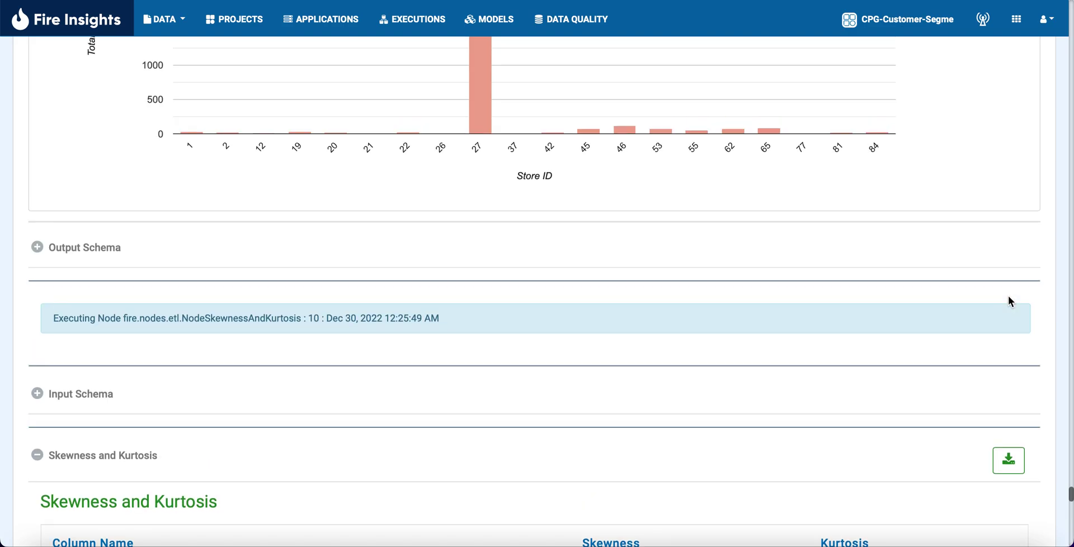
scroll(1008, 297, up, 2)
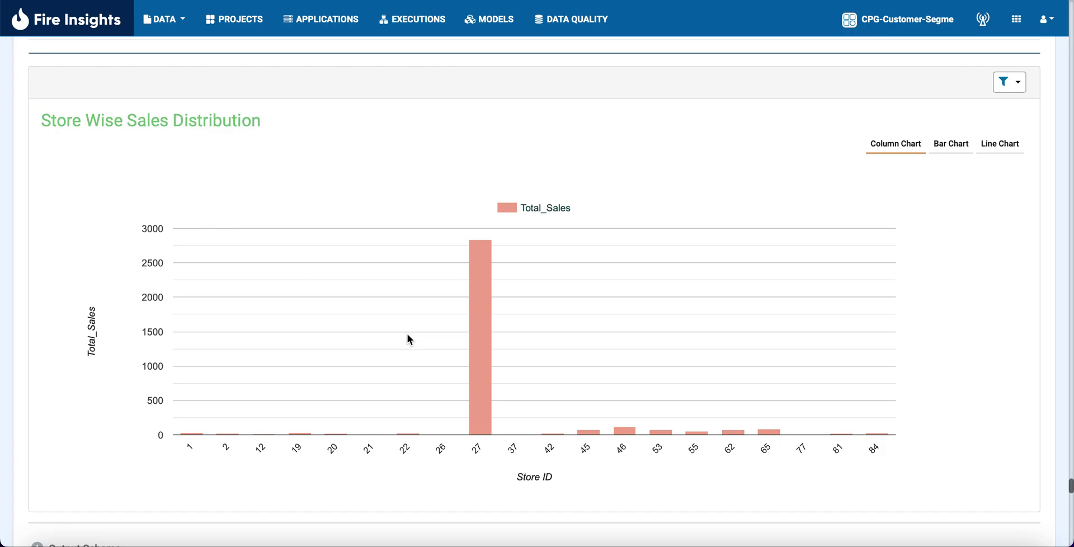
mouse_move(478, 348)
scroll(980, 277, down, 1)
Find the Correlation Matrix in the execution results and inspect the relationships between sales_amount and the discount columns
scroll(980, 277, up, 15)
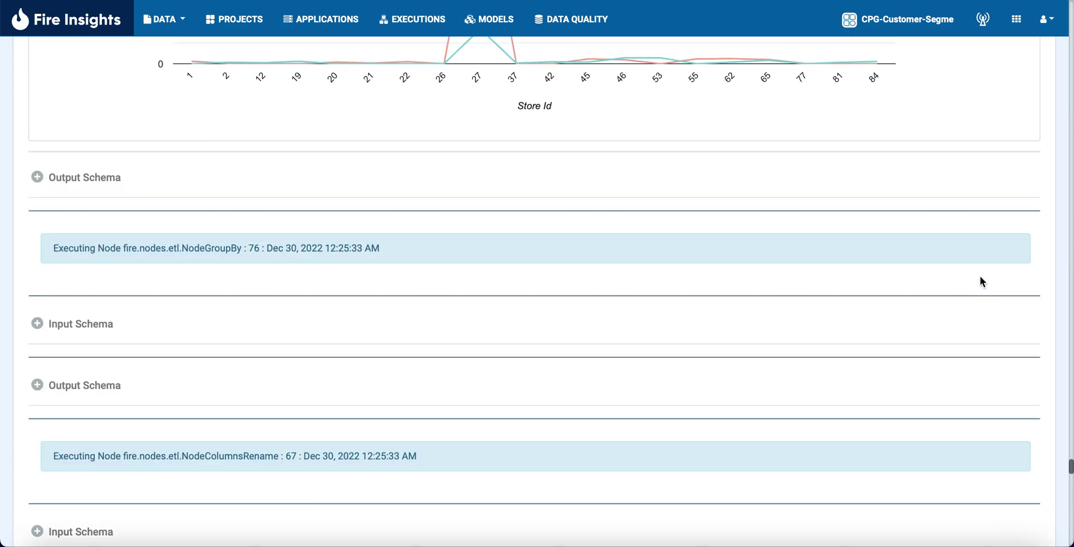
scroll(980, 276, up, 20)
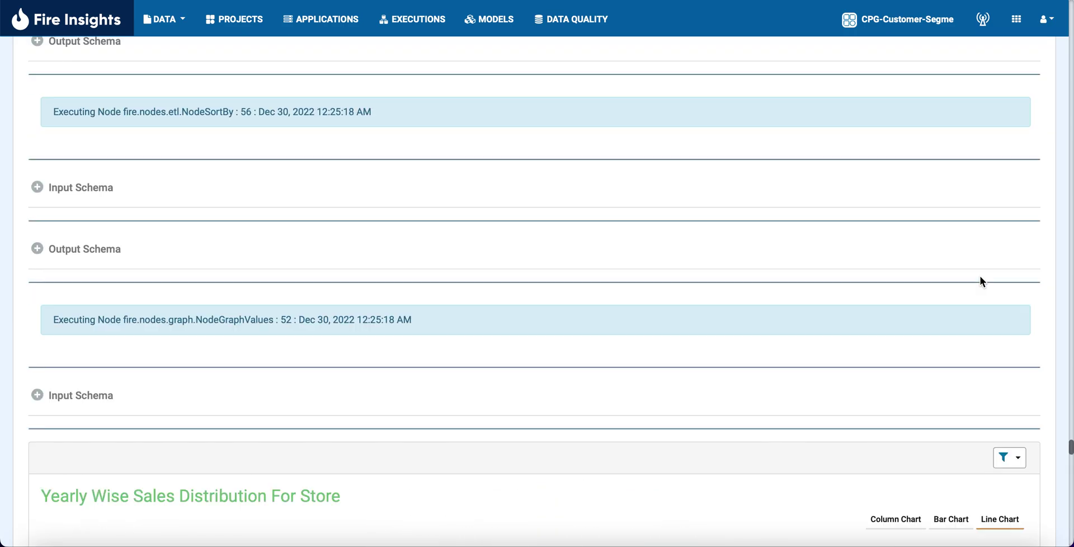
scroll(981, 276, up, 10)
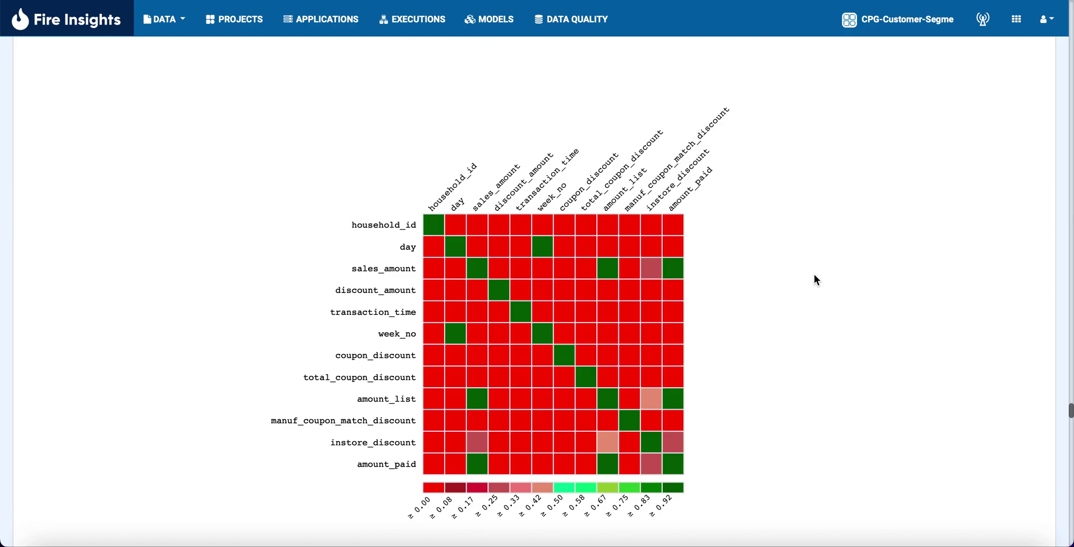
mouse_move(653, 284)
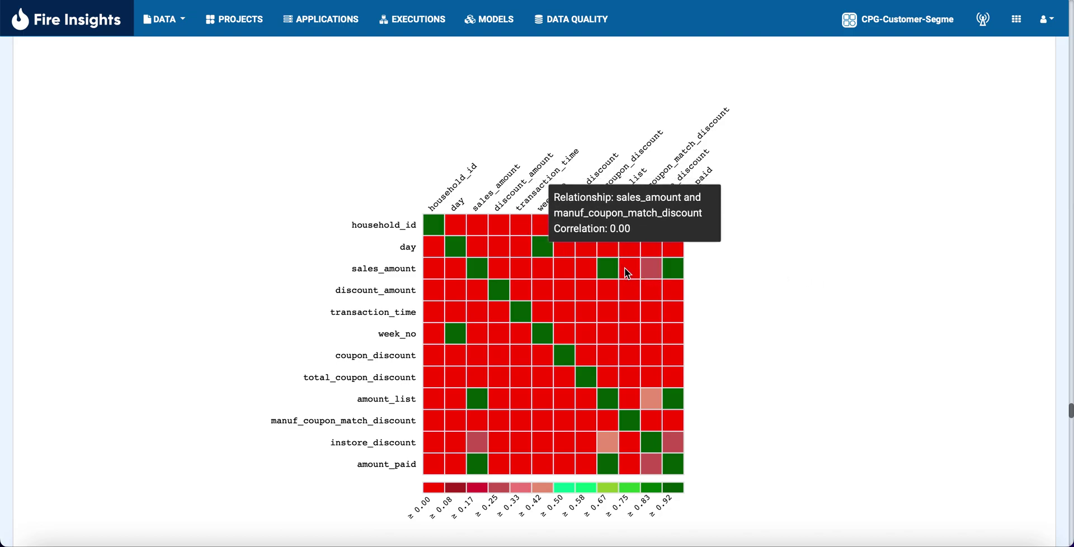
mouse_move(563, 299)
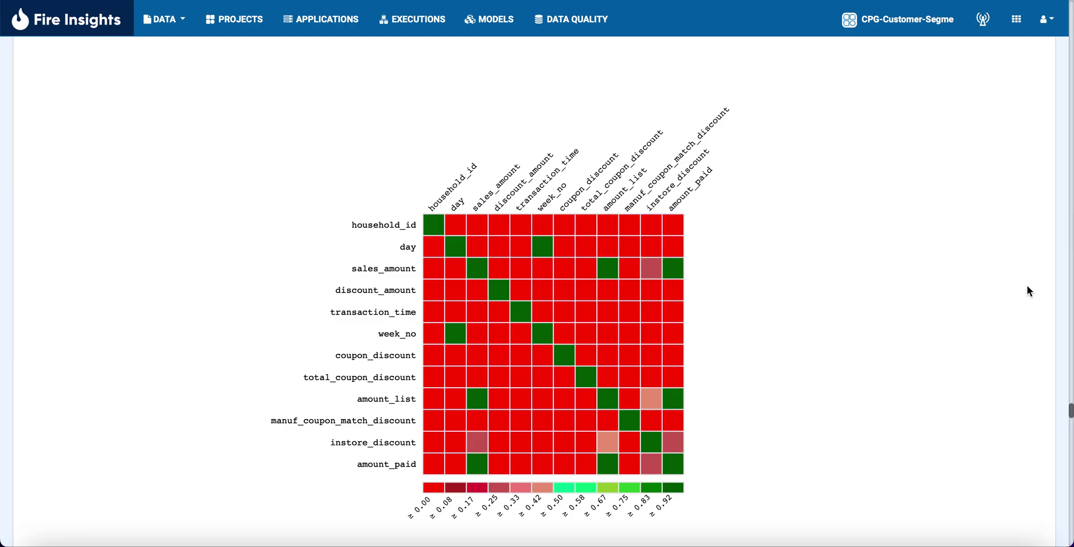
Review the Day Wise Amount Spent Distribution line chart in the execution results
scroll(1027, 287, up, 6)
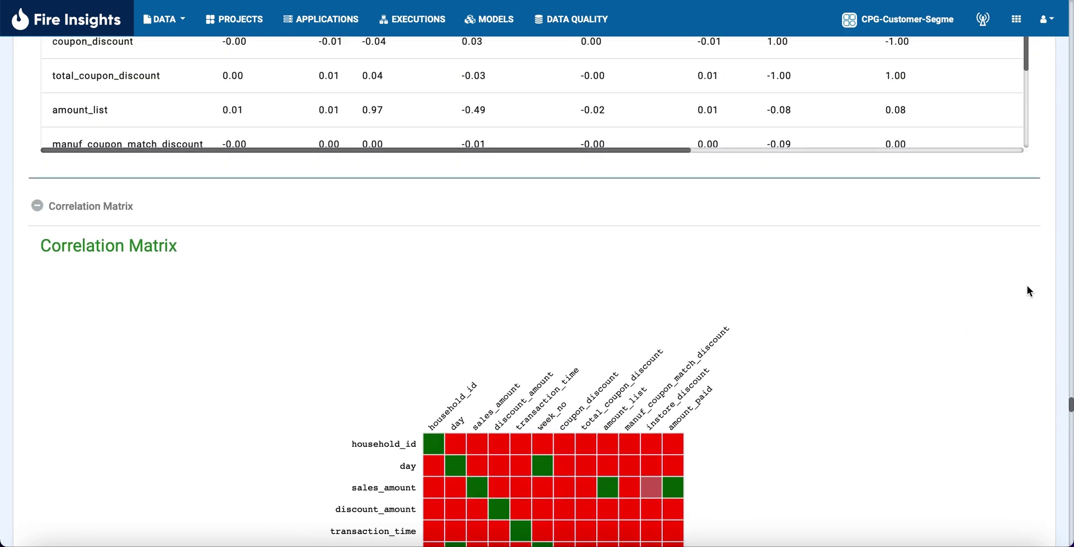
scroll(1027, 286, up, 20)
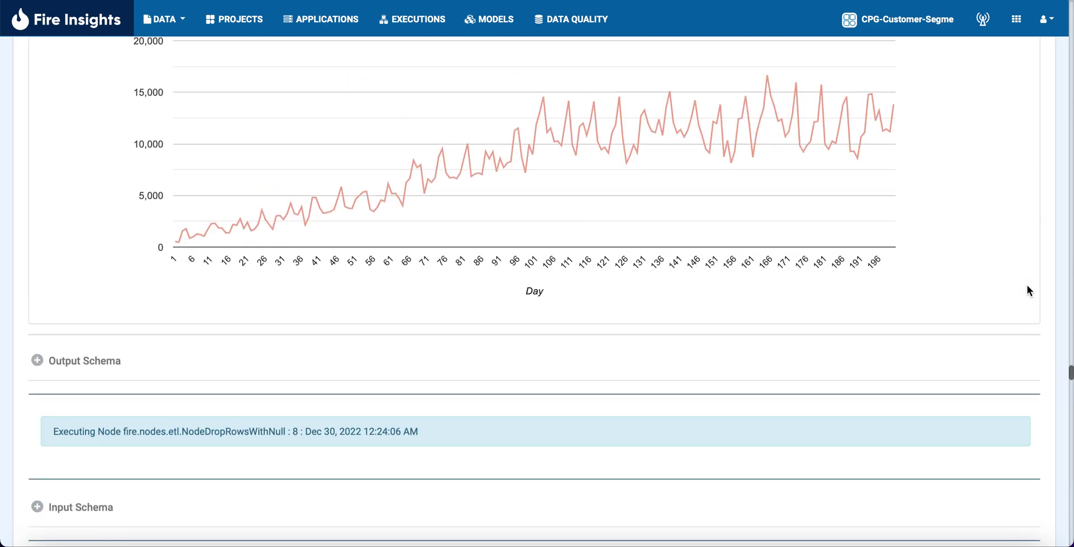
scroll(1027, 290, up, 2)
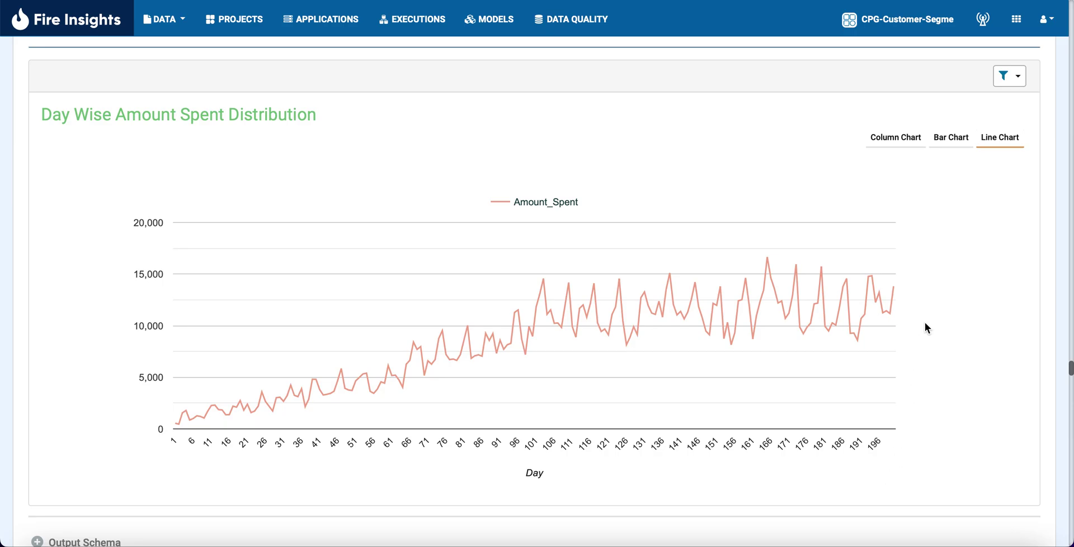
scroll(926, 328, down, 1)
Find the Sale Amount Distribution bar chart and inspect the frequency of the lowest amount range
scroll(926, 328, up, 10)
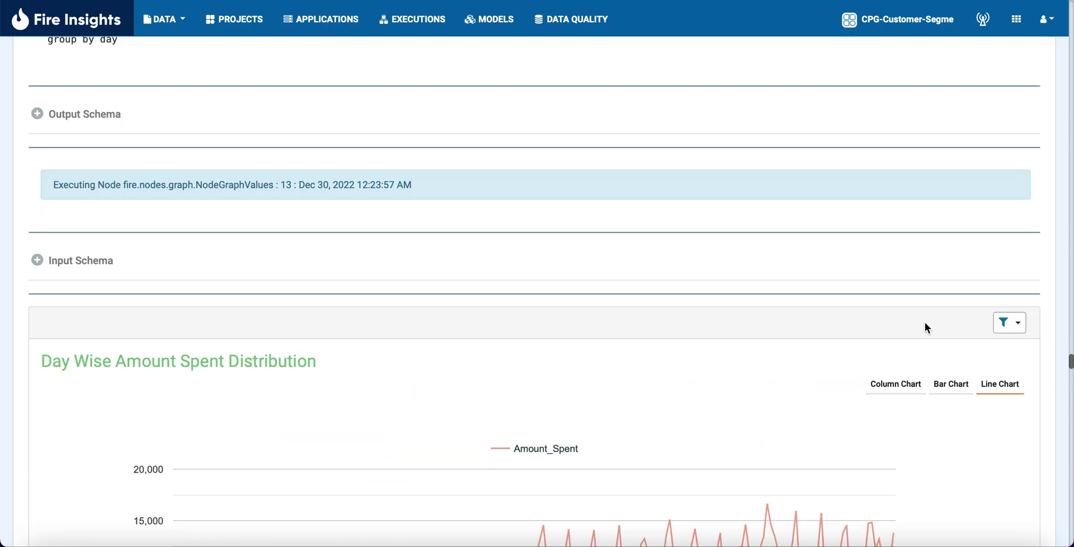
scroll(926, 328, up, 15)
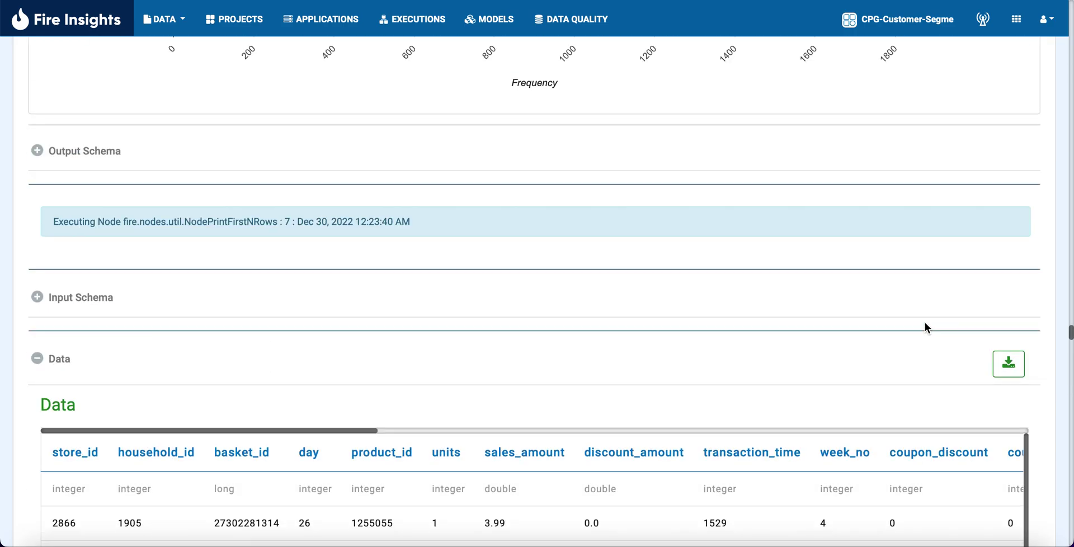
scroll(925, 328, up, 3)
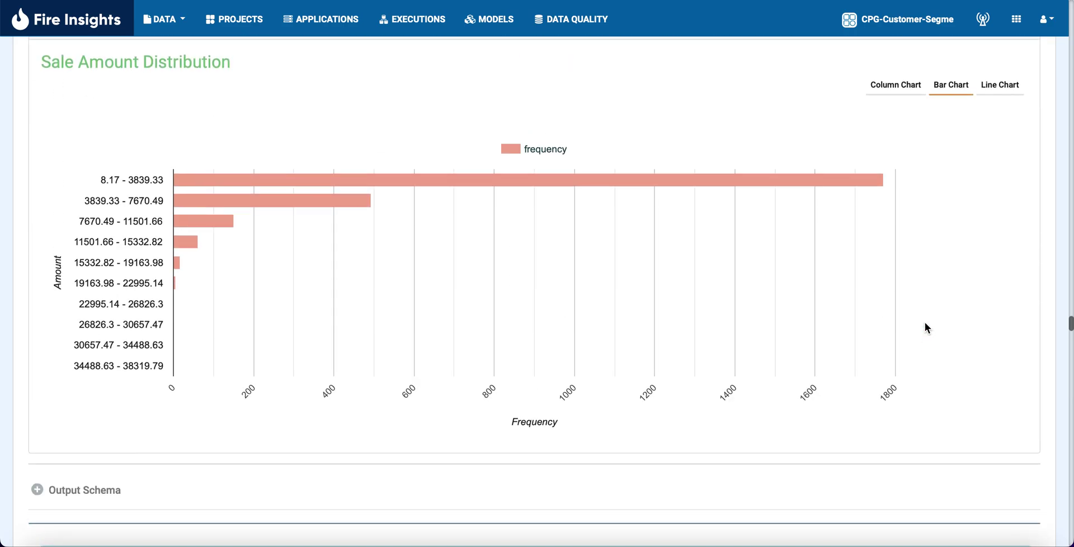
scroll(925, 328, up, 1)
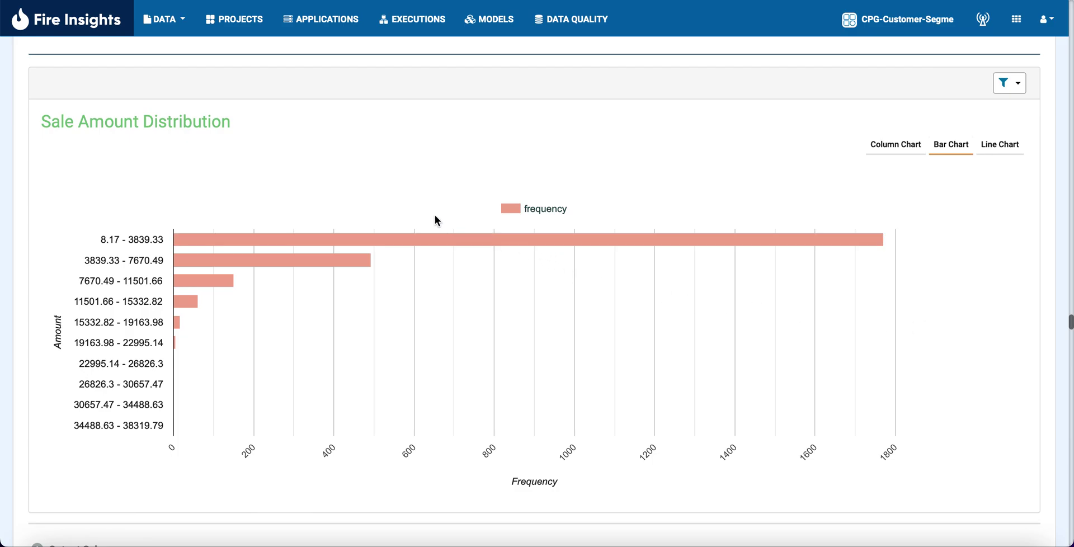
mouse_move(448, 244)
Review the purchase counts per basket in the Basket Distribution column chart
scroll(946, 289, up, 12)
scroll(946, 288, up, 15)
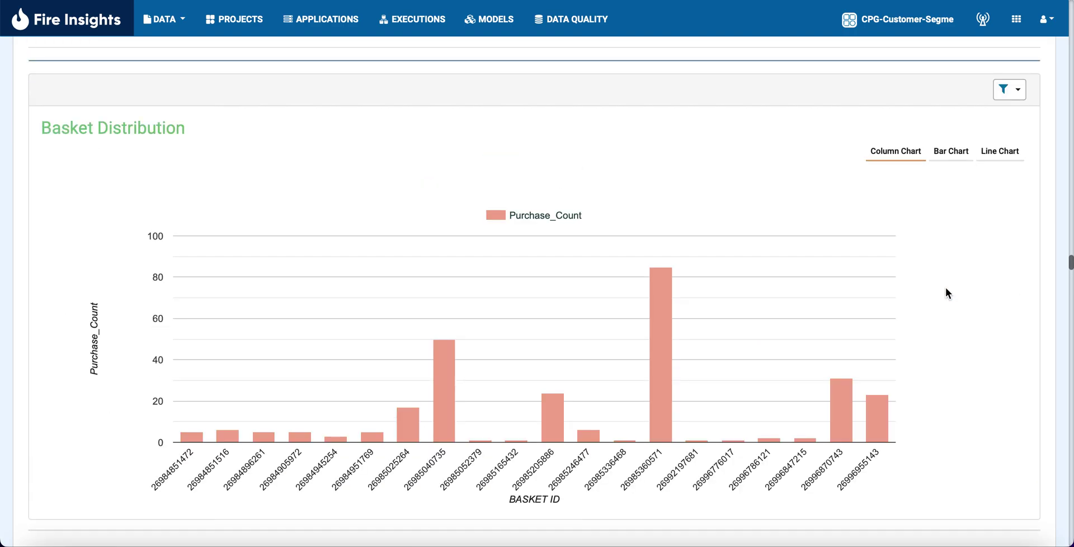
scroll(946, 291, up, 3)
scroll(946, 291, down, 3)
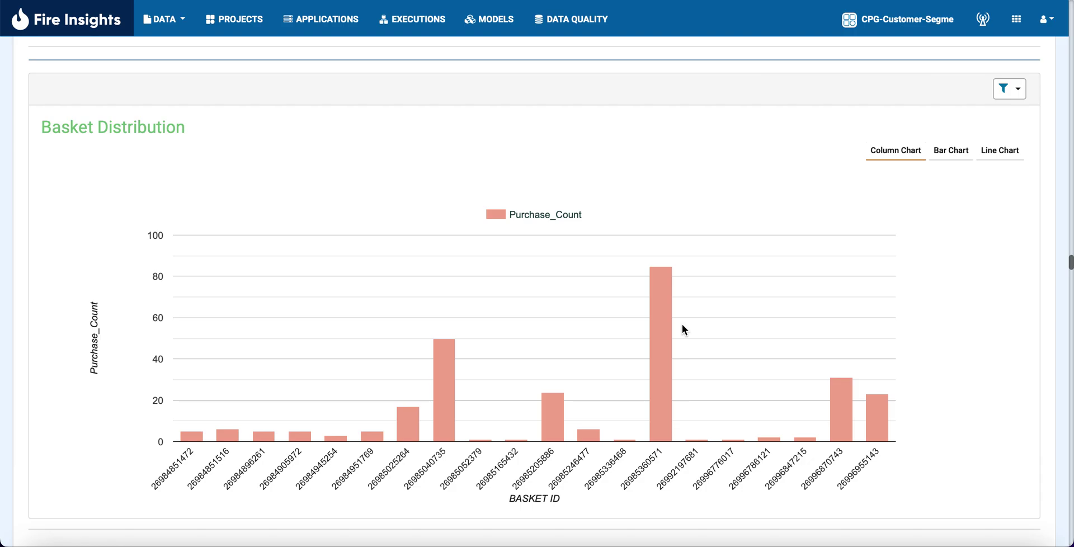
scroll(961, 302, down, 1)
Find the Top Active Household bar chart and inspect the transaction counts of households 19 and 13
scroll(962, 298, up, 10)
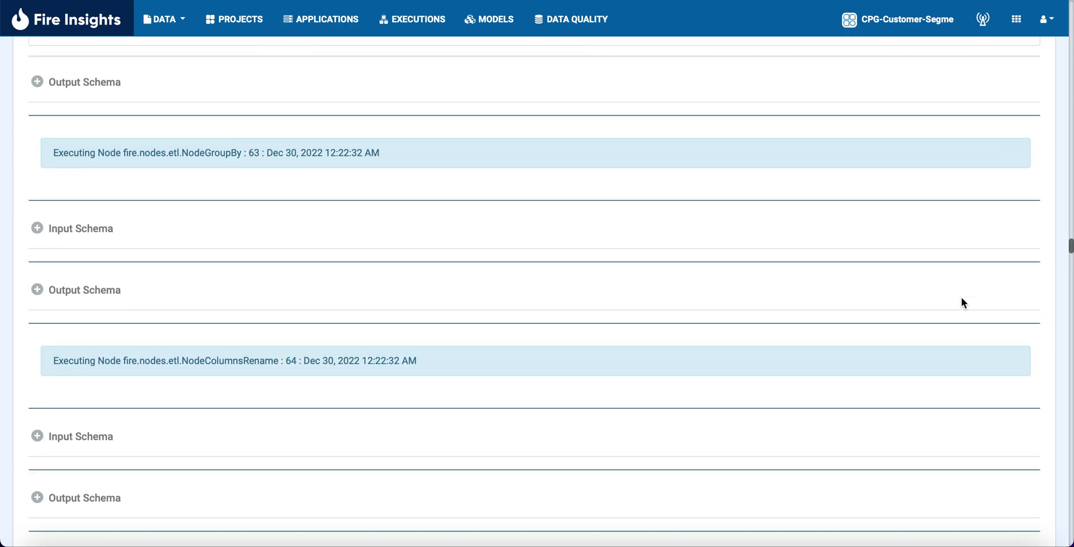
scroll(962, 298, down, 1)
scroll(961, 303, up, 10)
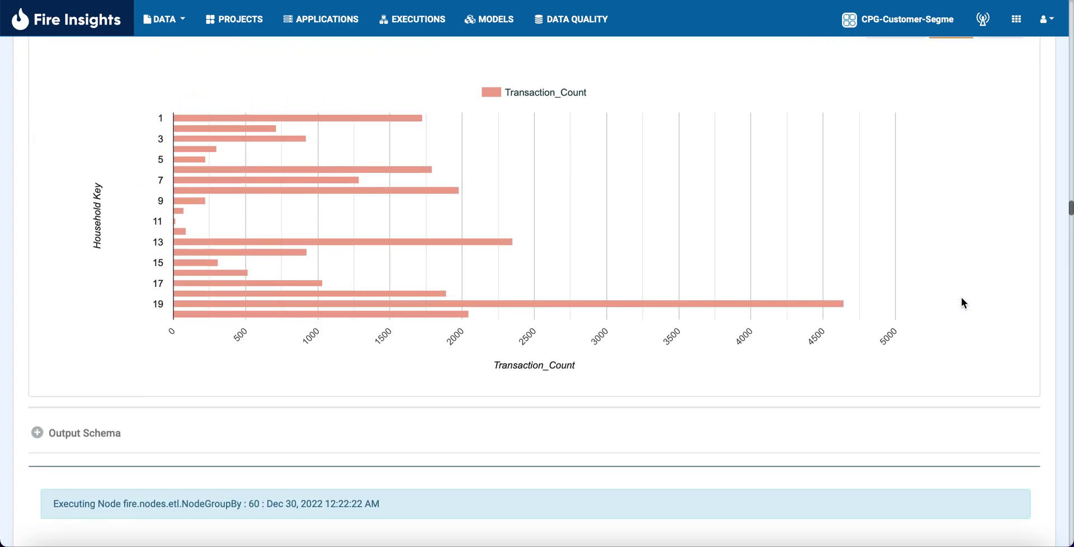
scroll(962, 302, up, 1)
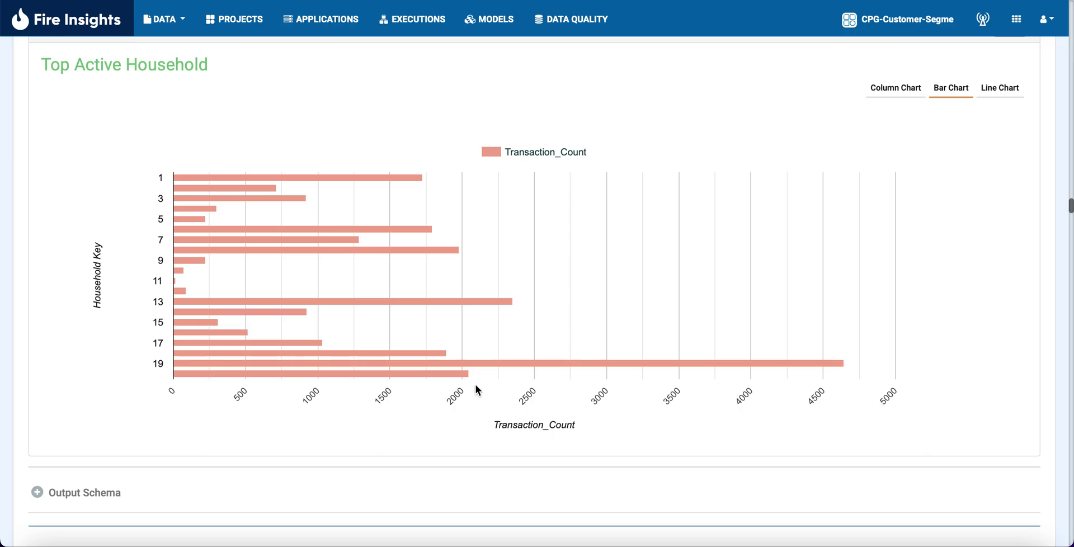
mouse_move(509, 369)
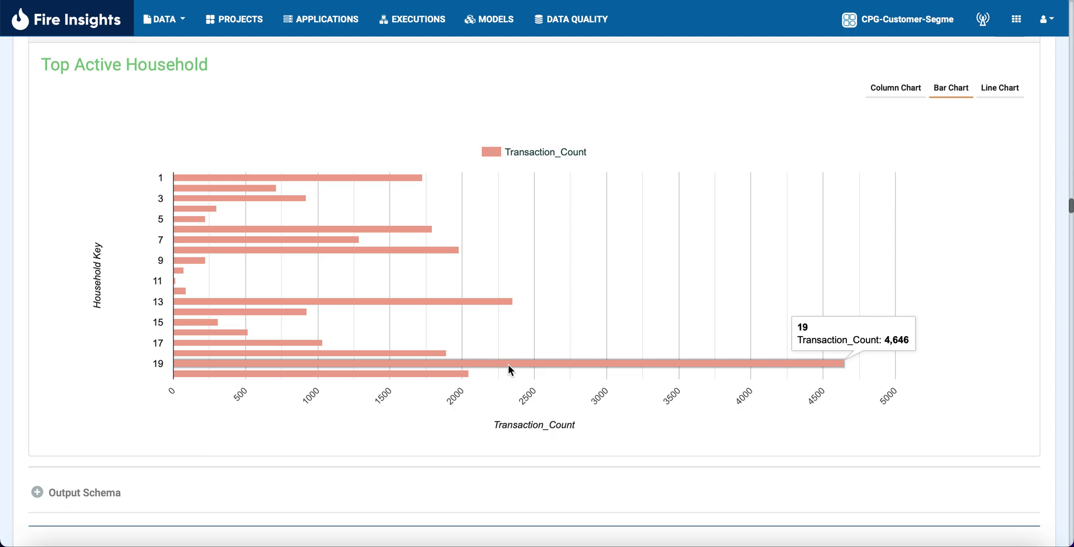
mouse_move(483, 303)
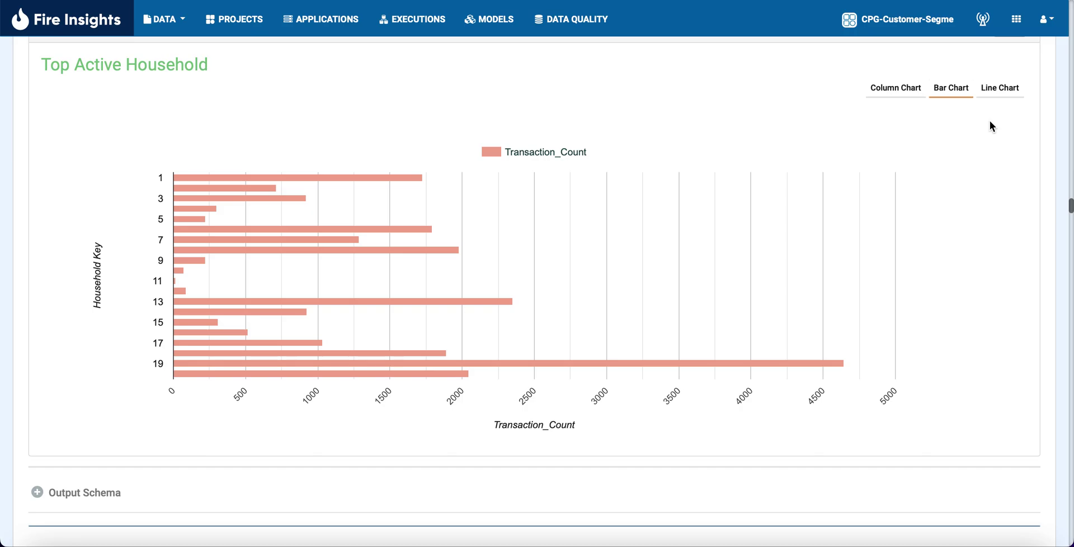
scroll(992, 127, up, 2)
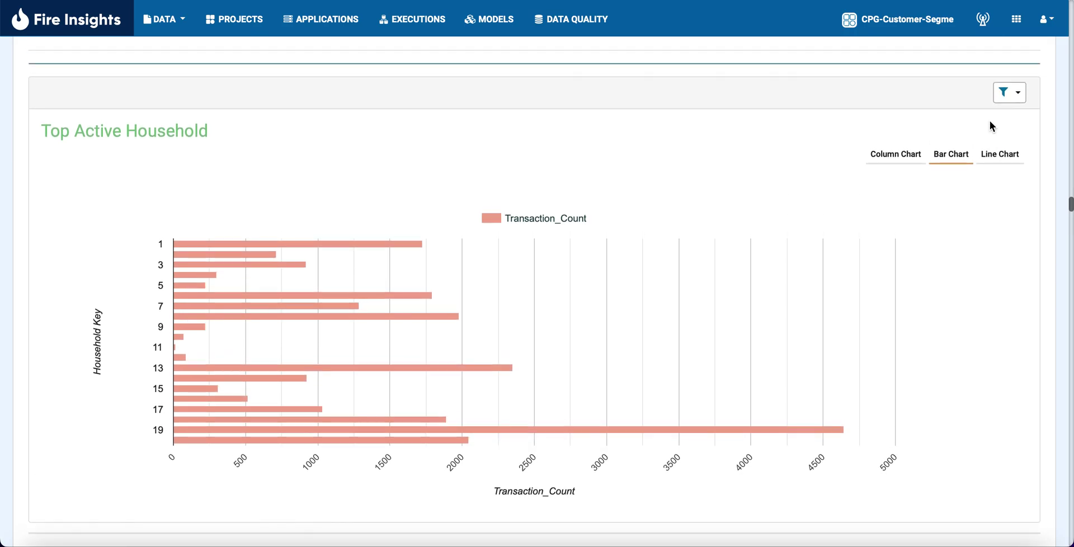